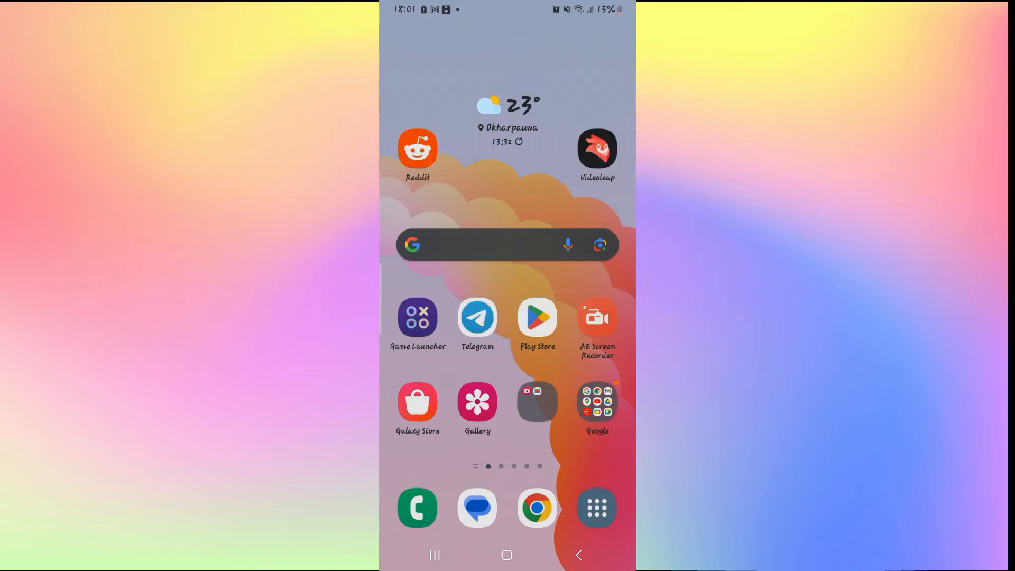
- Launch Telegram and bring up its side menu over the chat list
{"action": "left_click", "coordinate": [476, 317]}
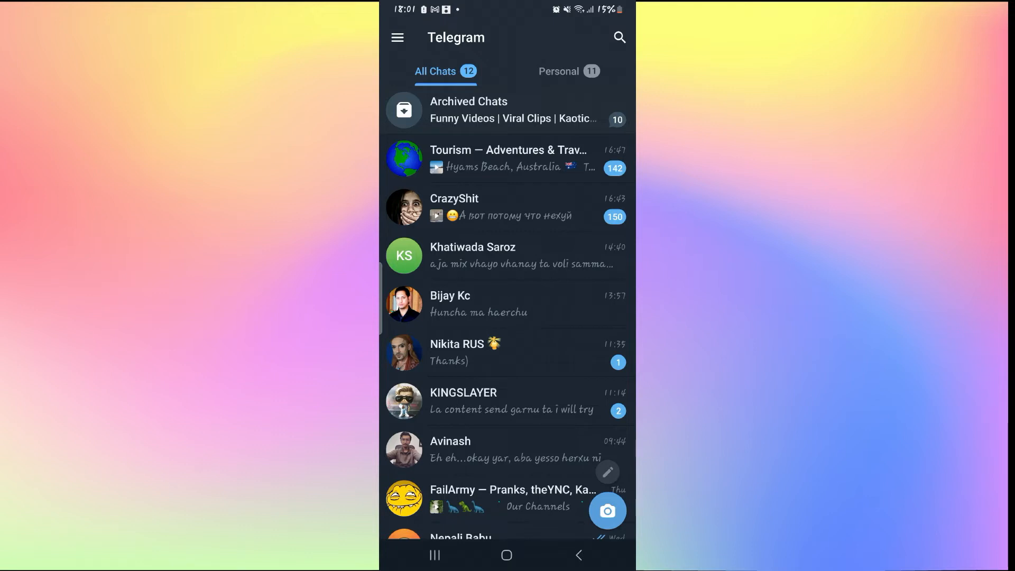
{"action": "left_click", "coordinate": [397, 37]}
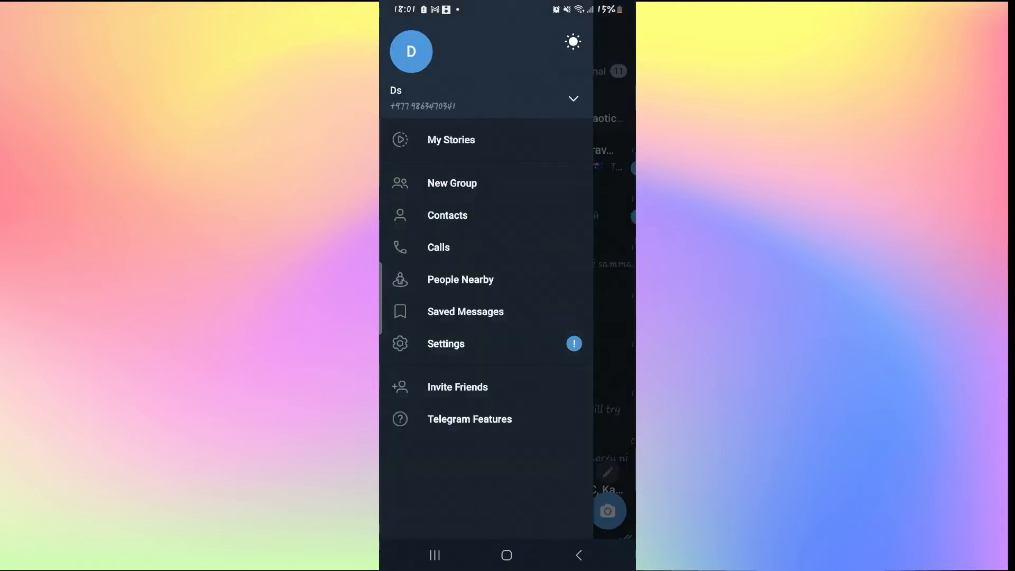
{"action": "left_click", "coordinate": [441, 349]}
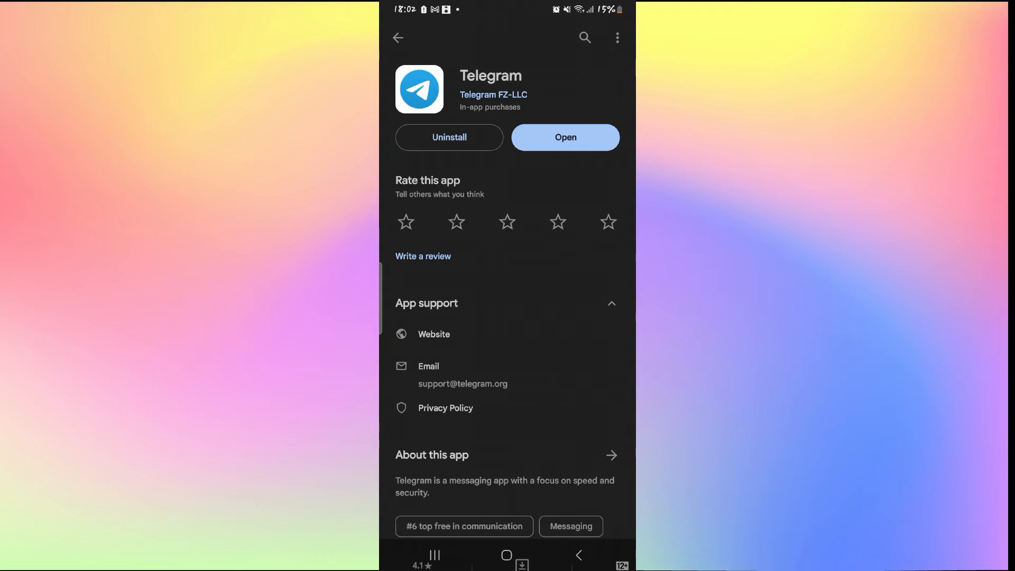
- Return Home and long-press the Telegram icon for its quick options
{"action": "left_click", "coordinate": [506, 555]}
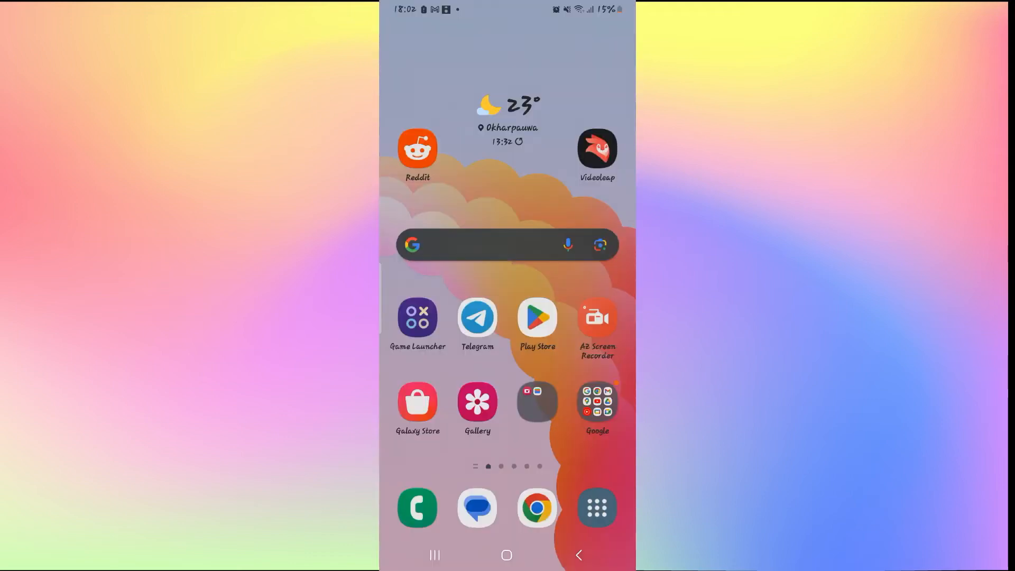
{"action": "left_click", "coordinate": [478, 318]}
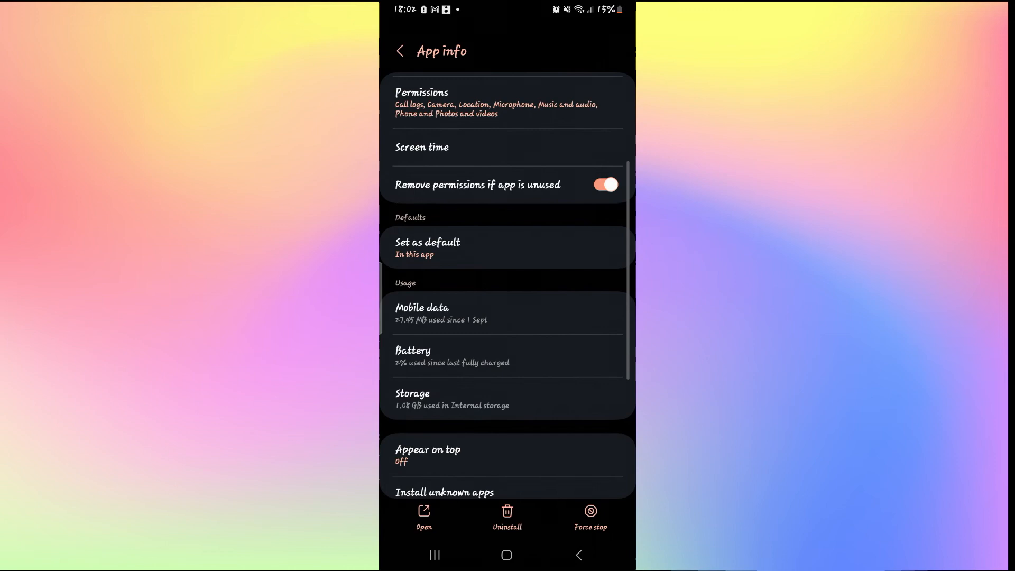
{"action": "left_click", "coordinate": [421, 405]}
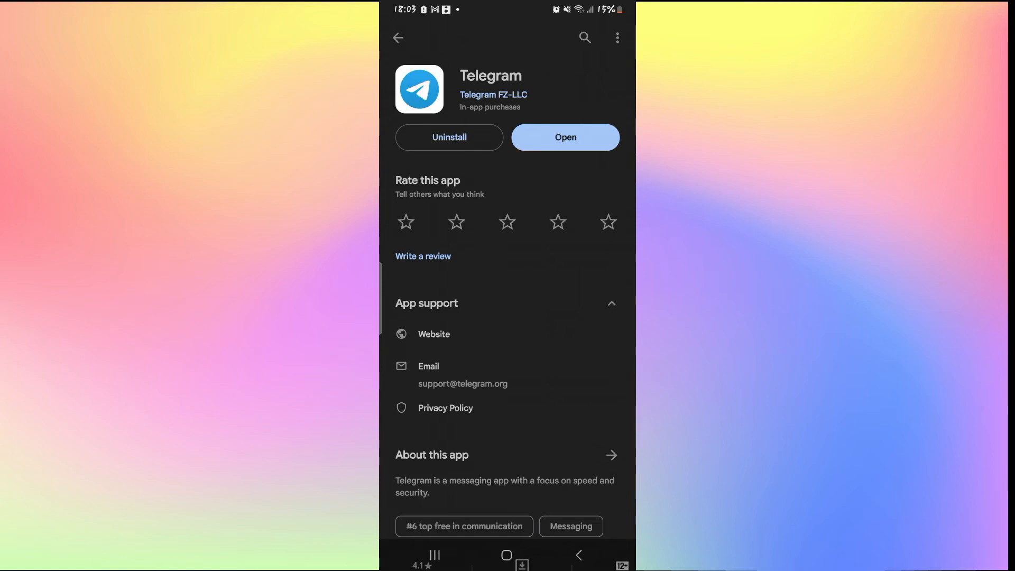
{"action": "left_click", "coordinate": [504, 378]}
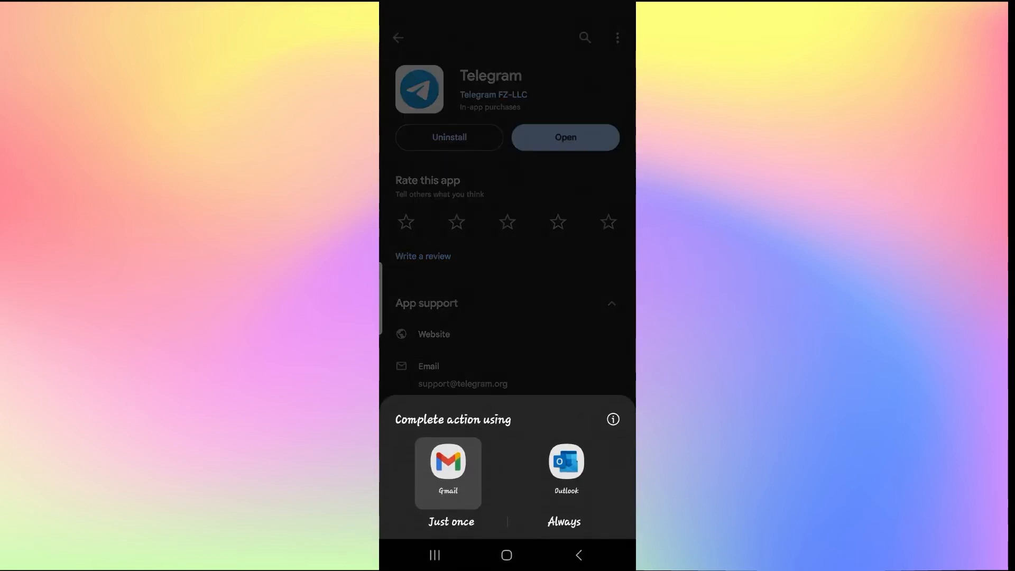
{"action": "left_click", "coordinate": [449, 468]}
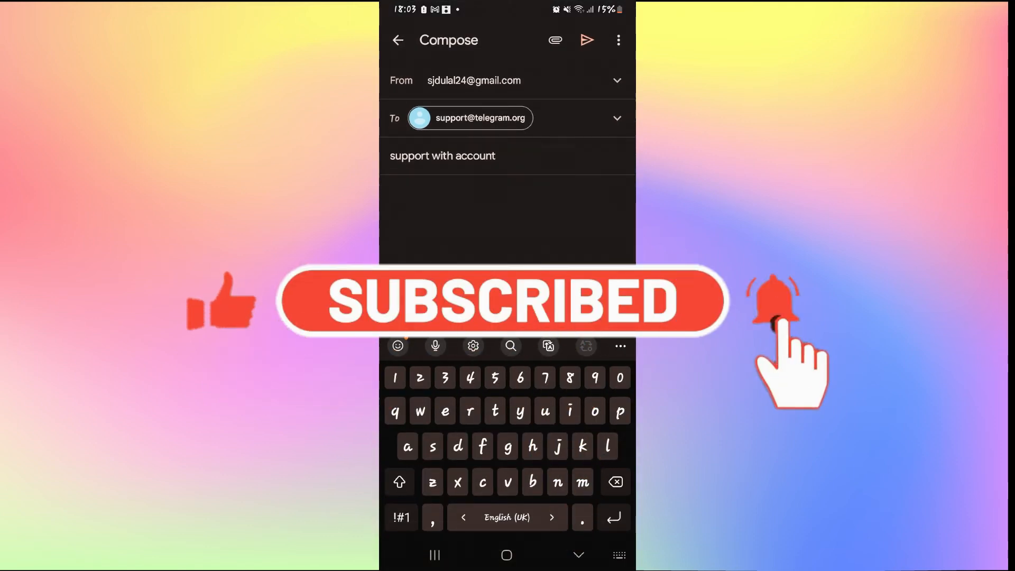
- Leave the draft with subject 'support with account' and return to the home screen
{"action": "left_click", "coordinate": [579, 556]}
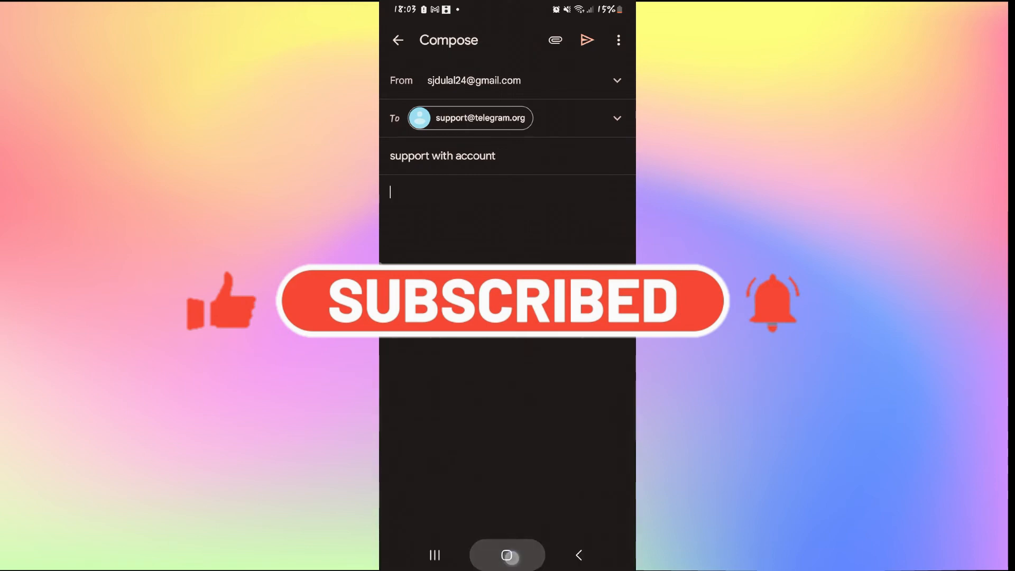
{"action": "left_click", "coordinate": [507, 556]}
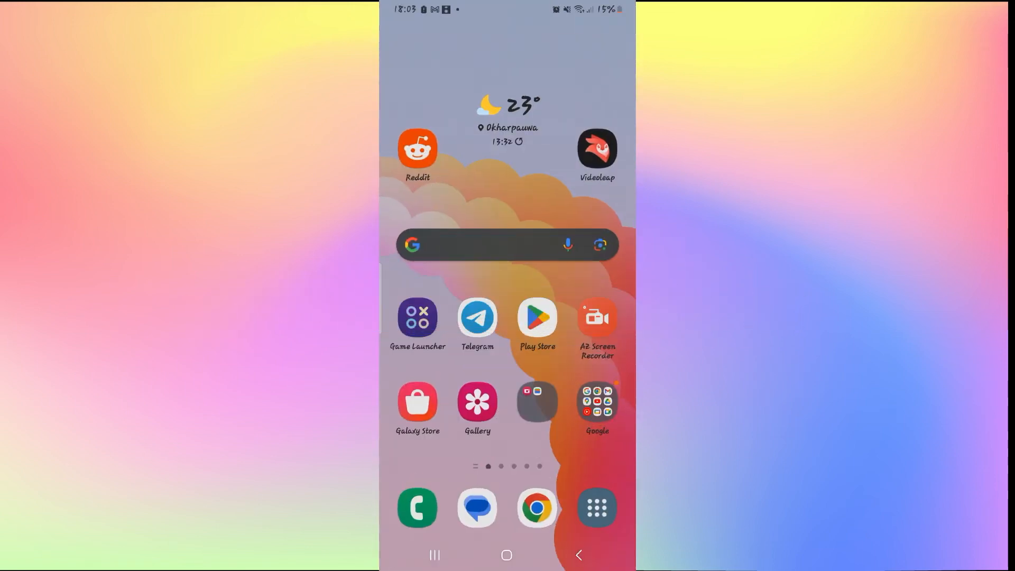